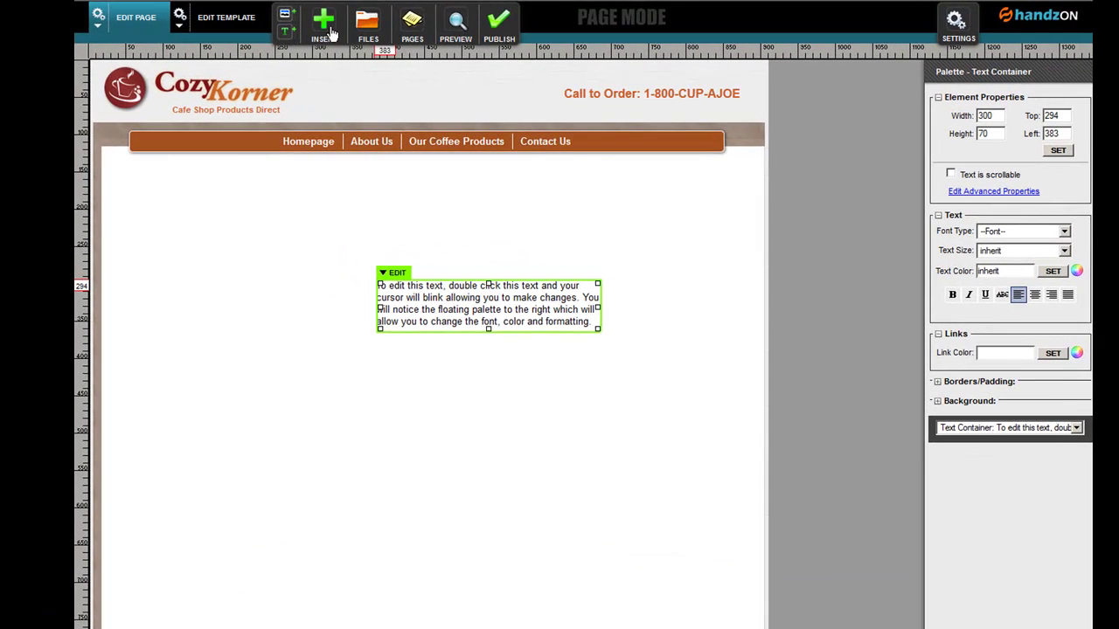
# Insert a second text container and place it below the existing one at about left 381, top 408
pyautogui.click(329, 33)
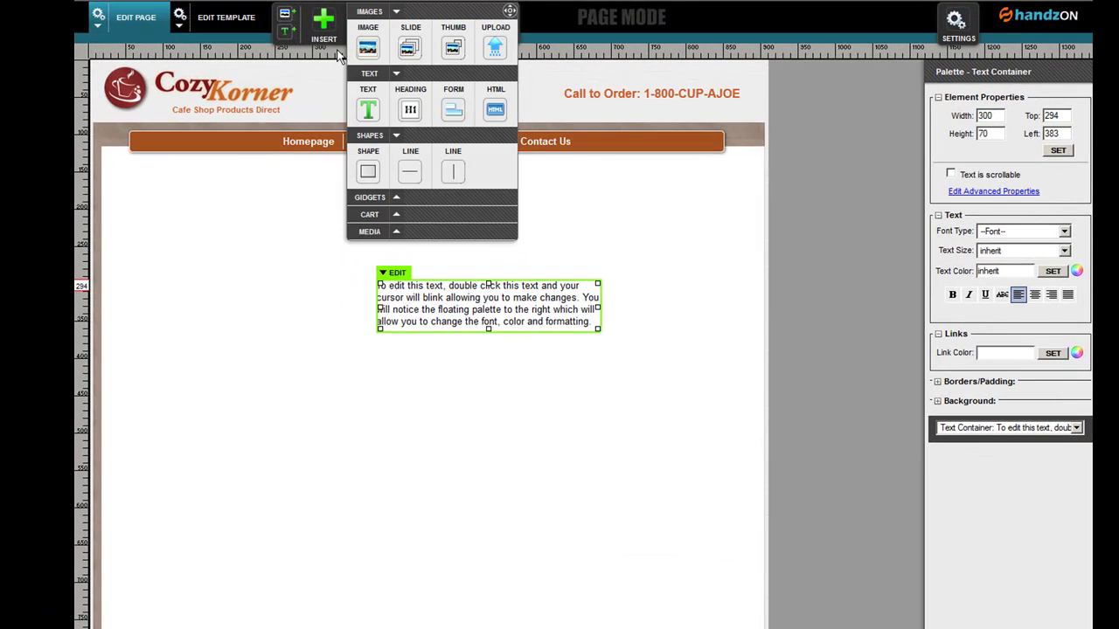
pyautogui.click(368, 111)
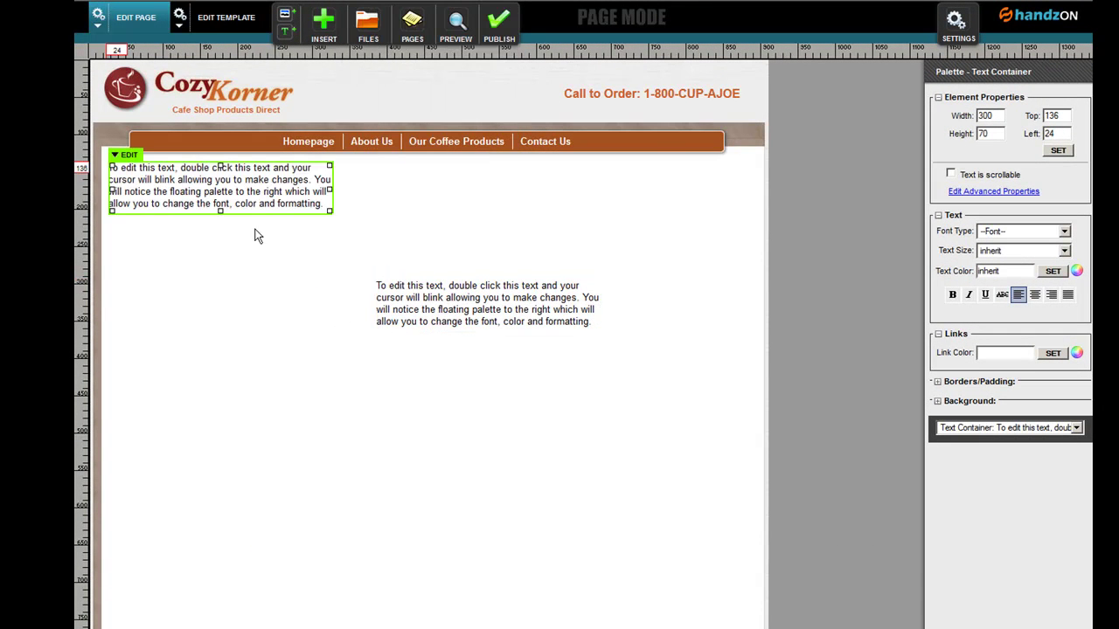
pyautogui.click(327, 31)
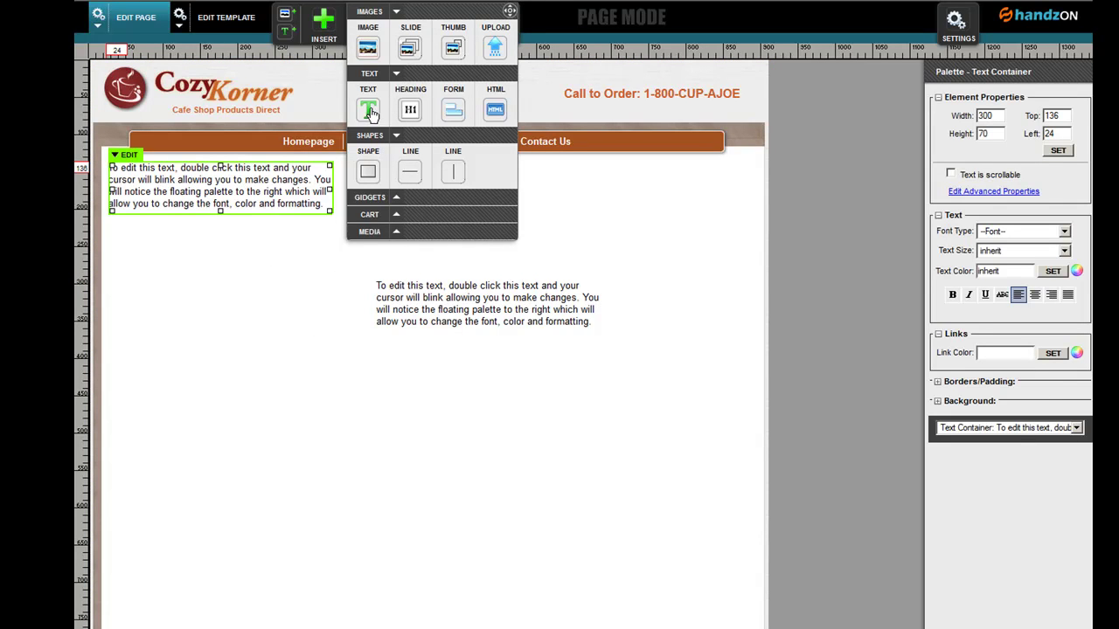
pyautogui.click(251, 349)
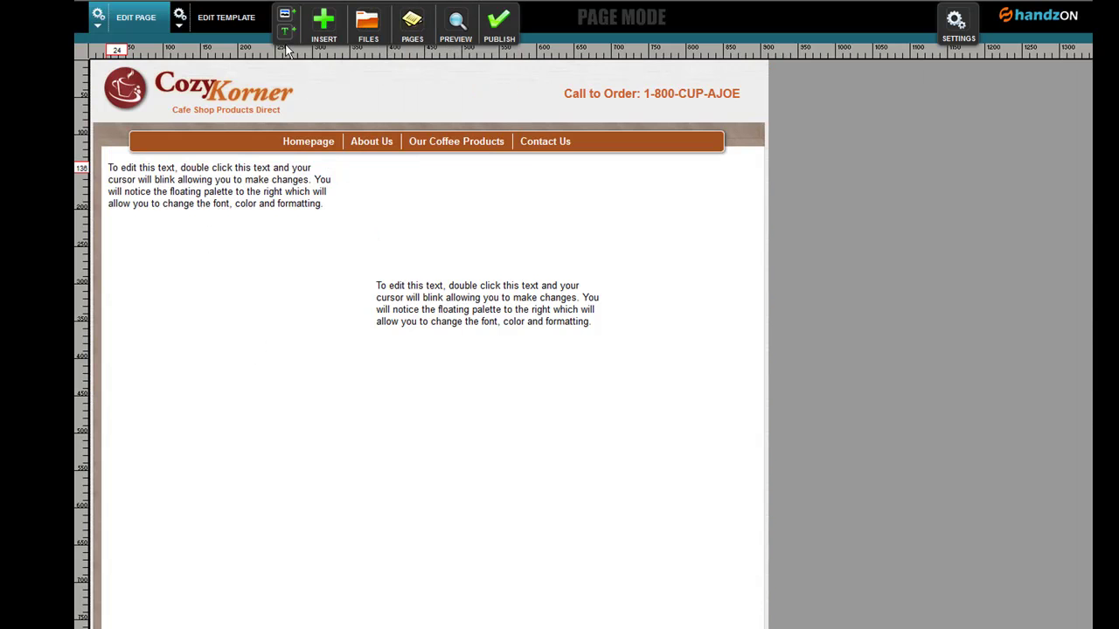
pyautogui.moveTo(241, 196); pyautogui.dragTo(502, 425)
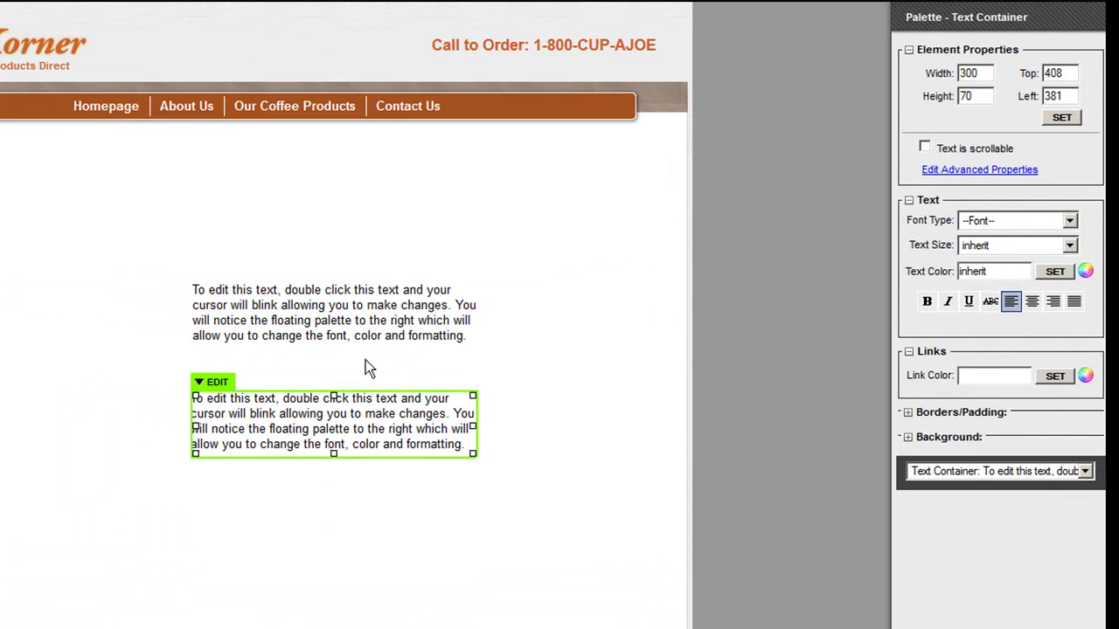
# Open the upper text container's text for editing and make the word "click" bold
pyautogui.click(361, 328)
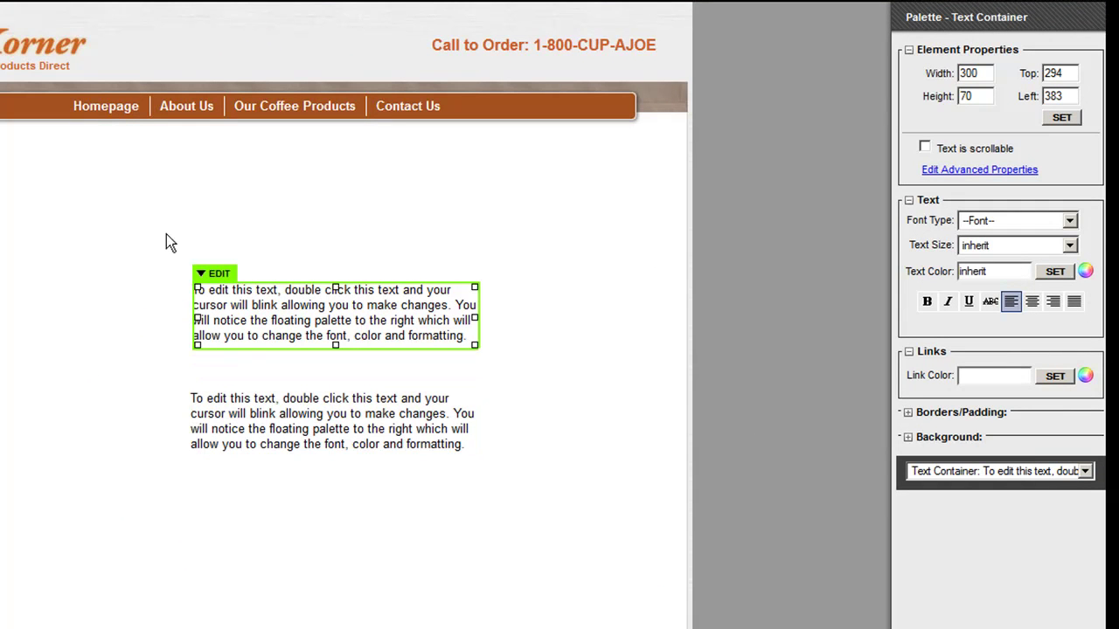
pyautogui.click(219, 273)
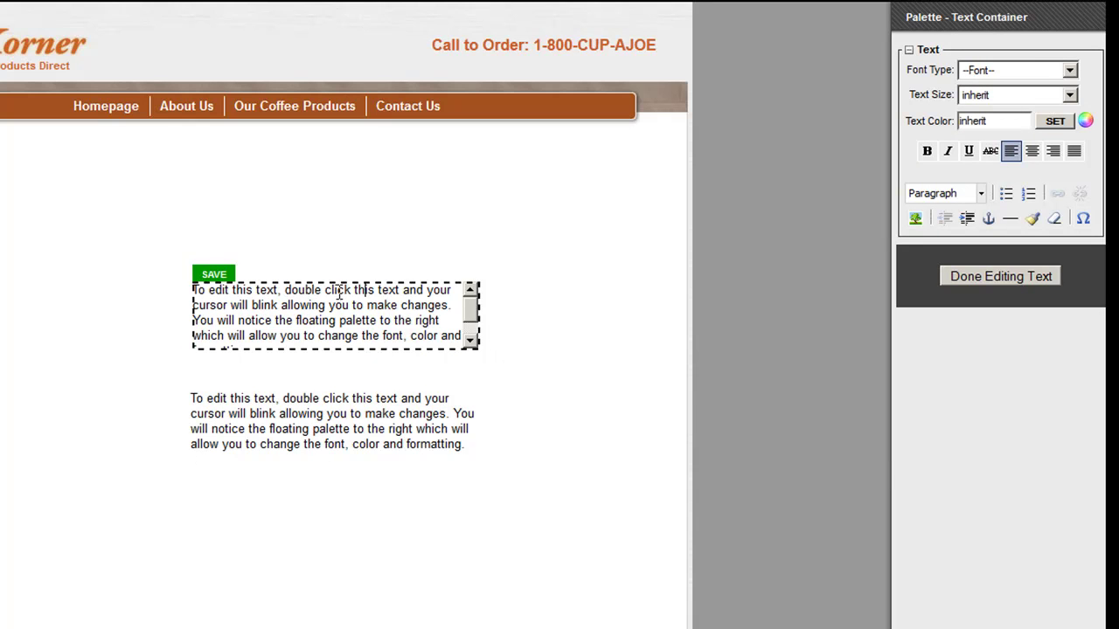
pyautogui.doubleClick(339, 290)
pyautogui.click(926, 150)
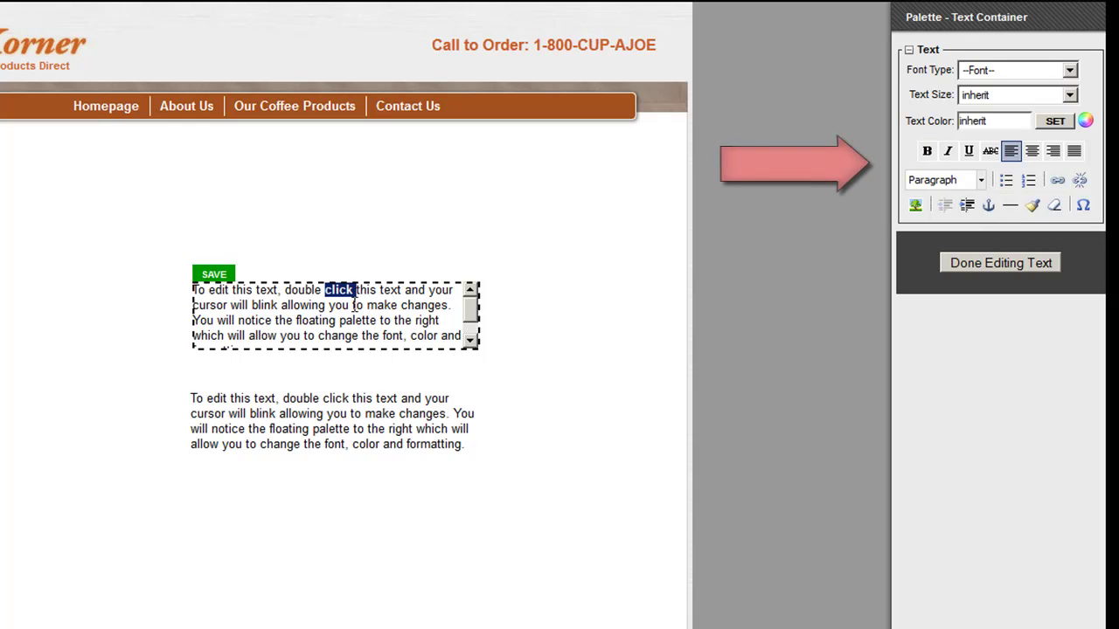
# Format the word "click" in Arial Black, size 3 (16 px), in red #FF0000, and finish editing the text
pyautogui.click(1029, 70)
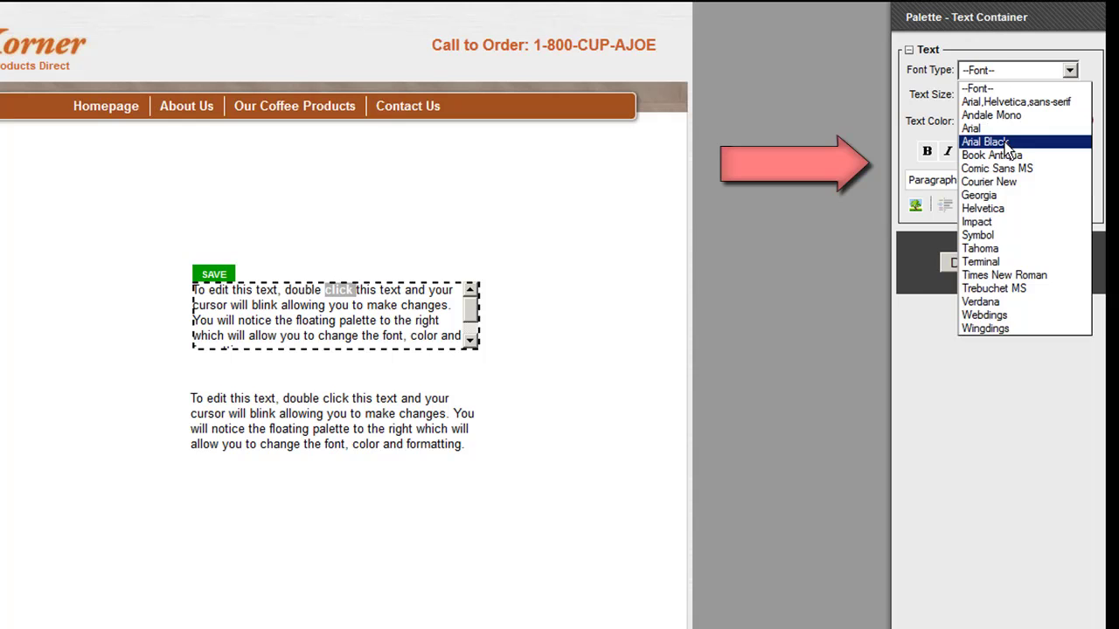
pyautogui.click(1006, 144)
pyautogui.click(1005, 95)
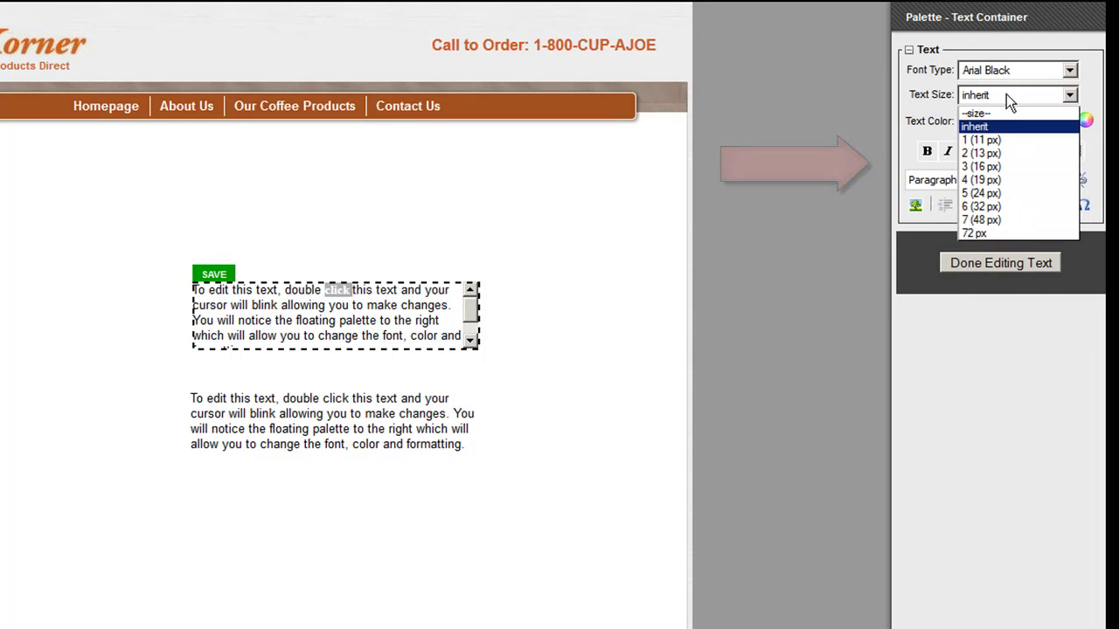
pyautogui.click(983, 166)
pyautogui.click(1085, 120)
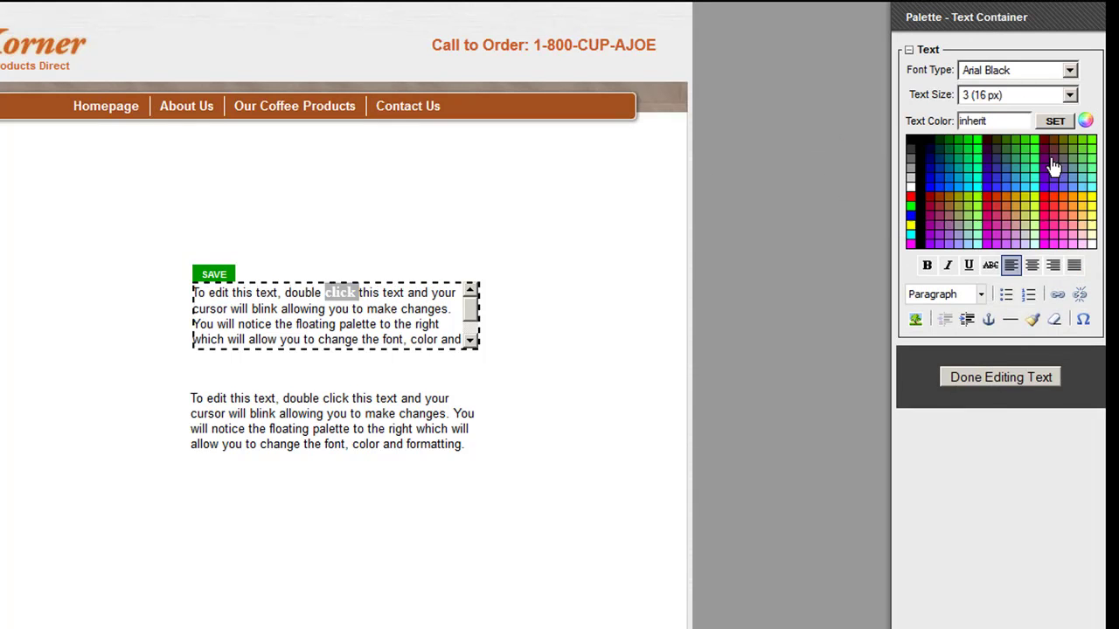
pyautogui.click(910, 196)
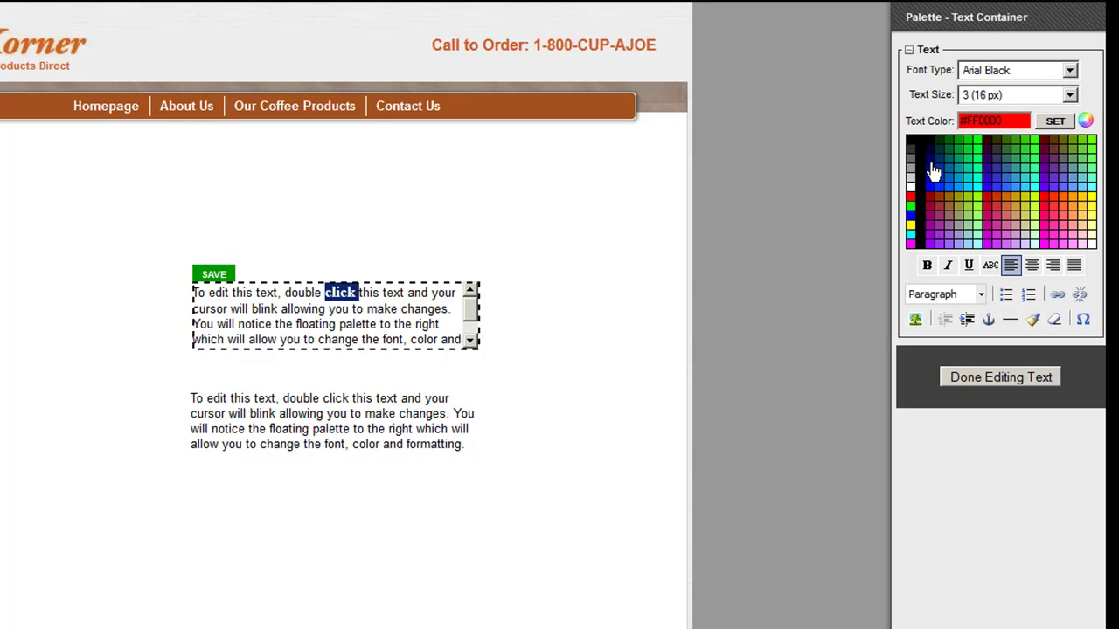
pyautogui.click(624, 327)
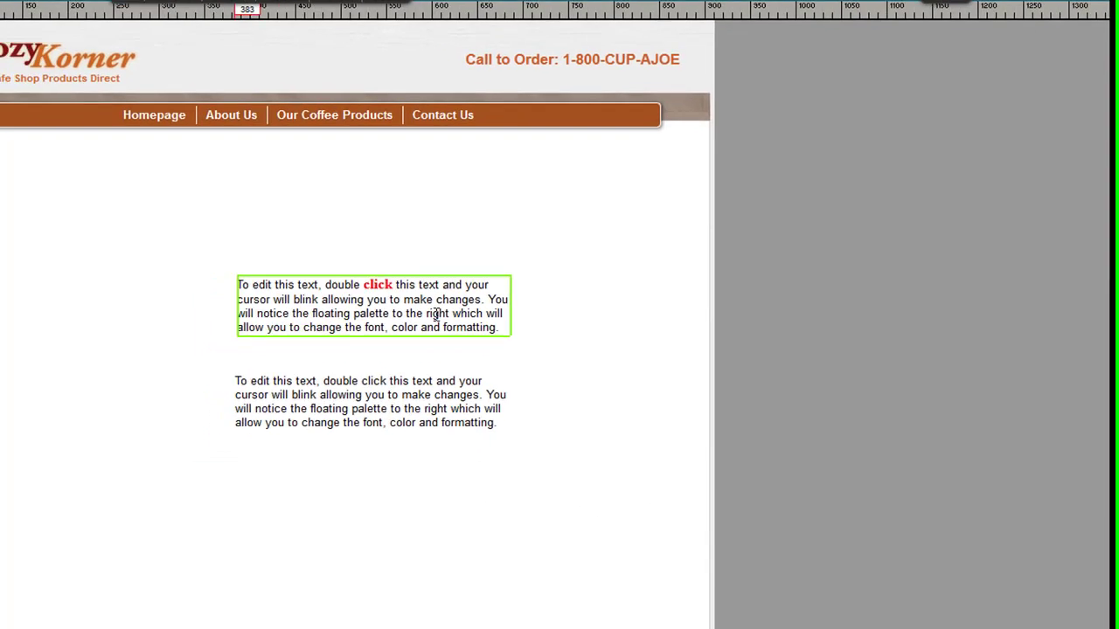
# Move the upper text container to about left 87, top 194, and enlarge it to about 385 by 222
pyautogui.moveTo(401, 325); pyautogui.dragTo(119, 232)
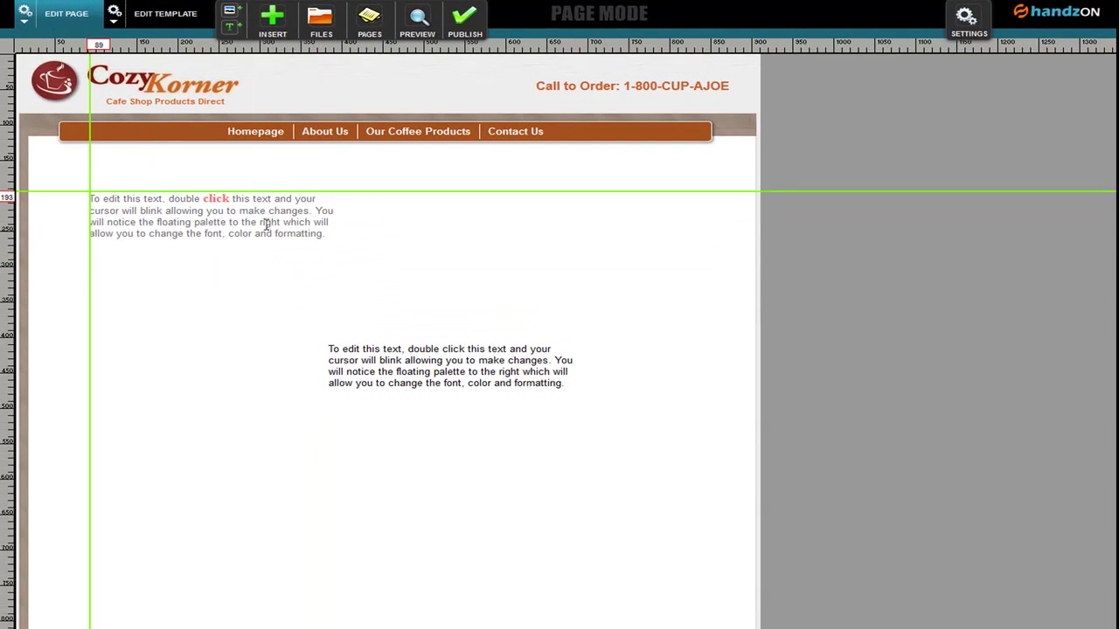
pyautogui.moveTo(266, 225); pyautogui.dragTo(265, 226)
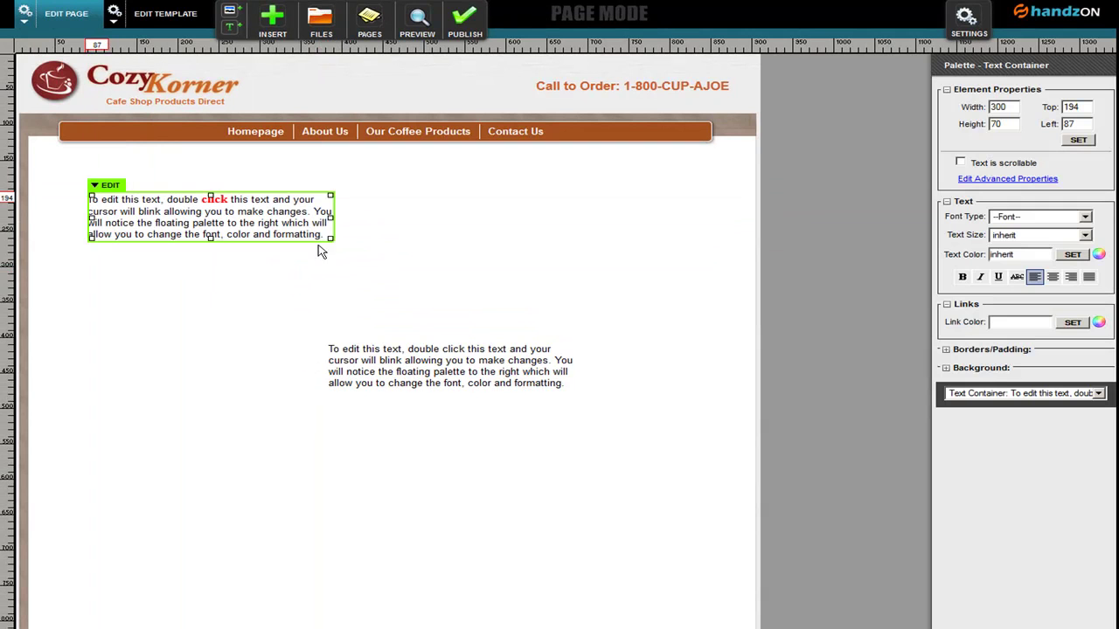
pyautogui.moveTo(330, 238); pyautogui.dragTo(400, 346)
# Delete the lower text container that holds only the unformatted placeholder text
pyautogui.click(519, 374)
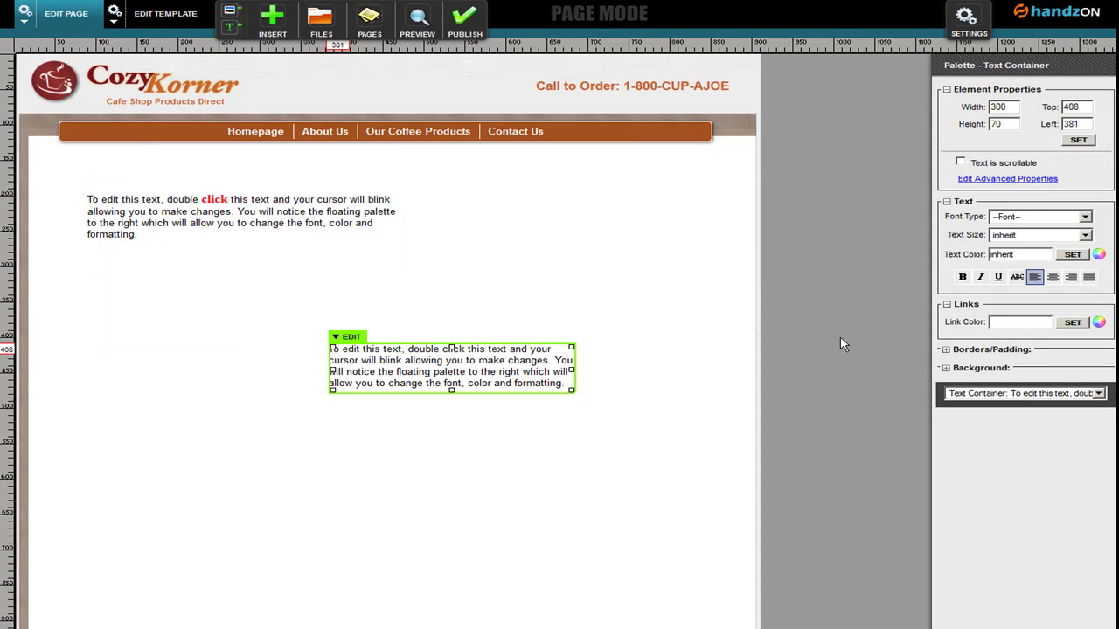
pyautogui.press('Delete')
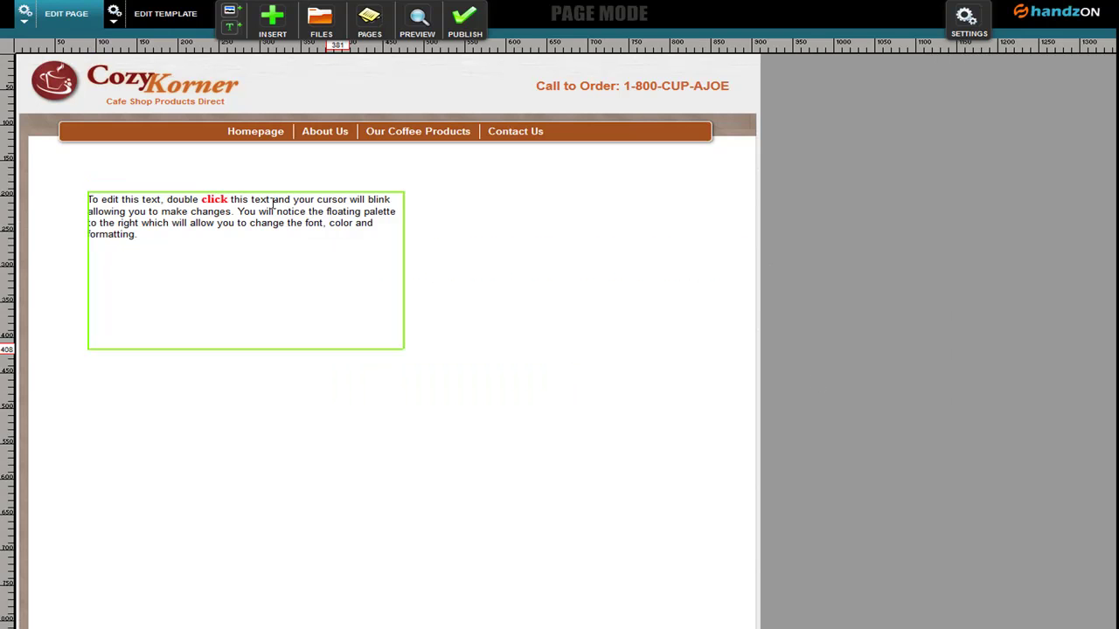
# Move the remaining text container to about left 159, top 195, and make it wider and shorter
pyautogui.moveTo(331, 238); pyautogui.dragTo(390, 239)
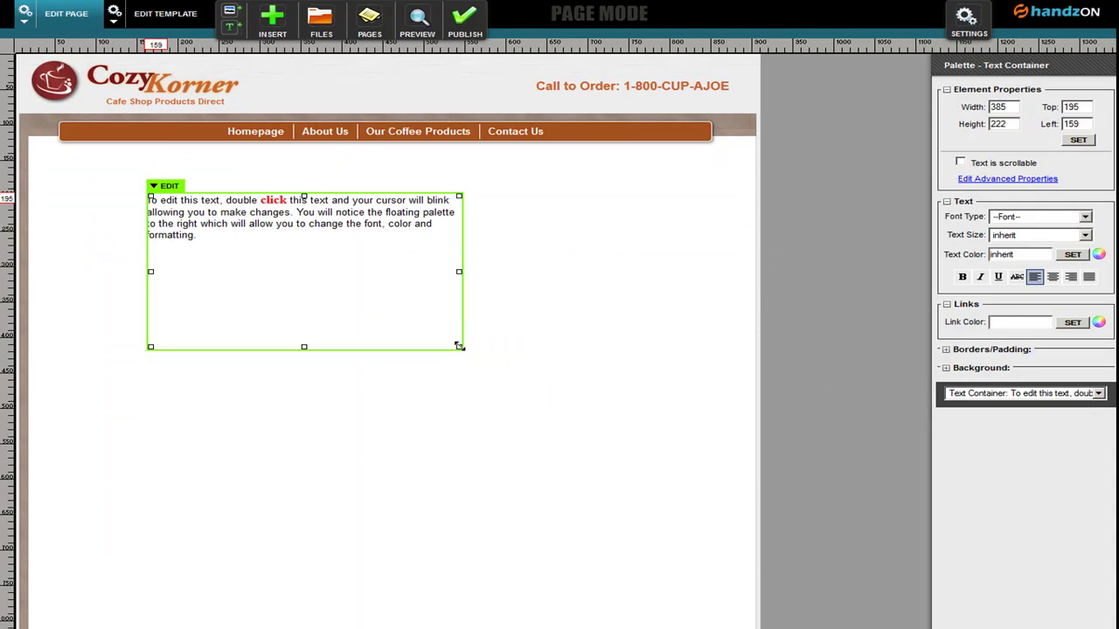
pyautogui.moveTo(486, 354); pyautogui.dragTo(544, 313)
# Link the words "color and formatting." in the text container to index.html from the public_html folder
pyautogui.doubleClick(390, 294)
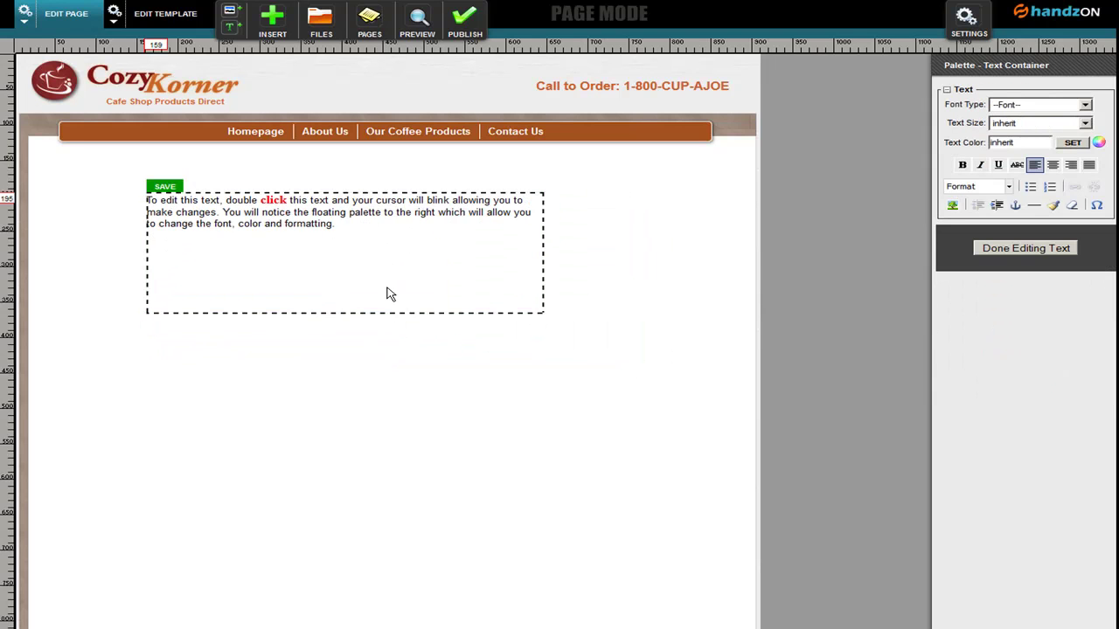
pyautogui.click(381, 233)
pyautogui.moveTo(327, 229); pyautogui.dragTo(241, 229)
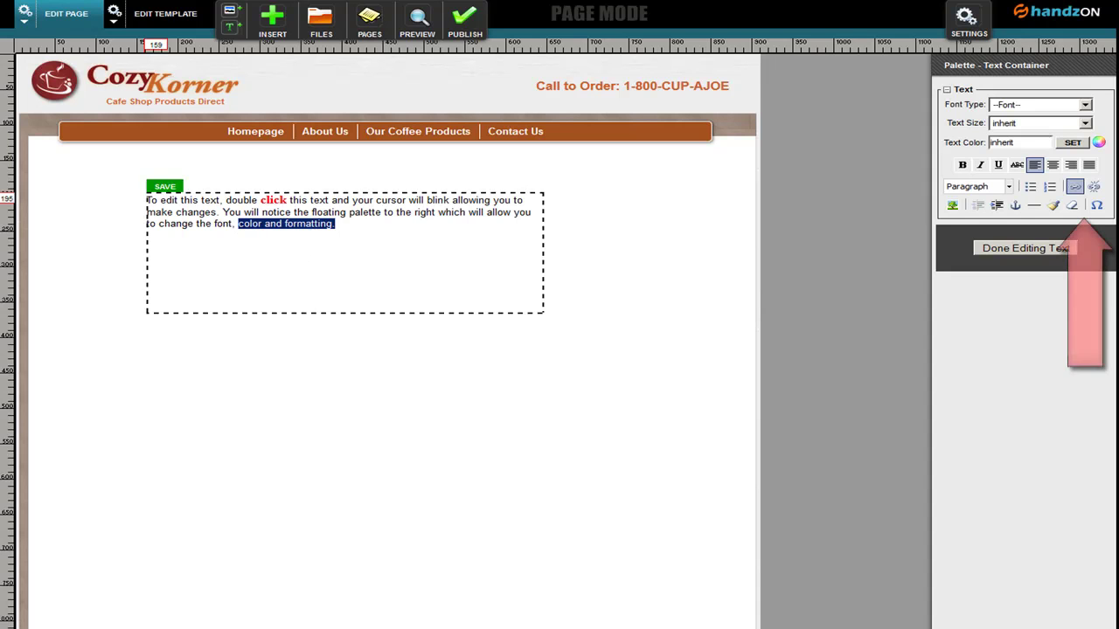
pyautogui.click(1074, 188)
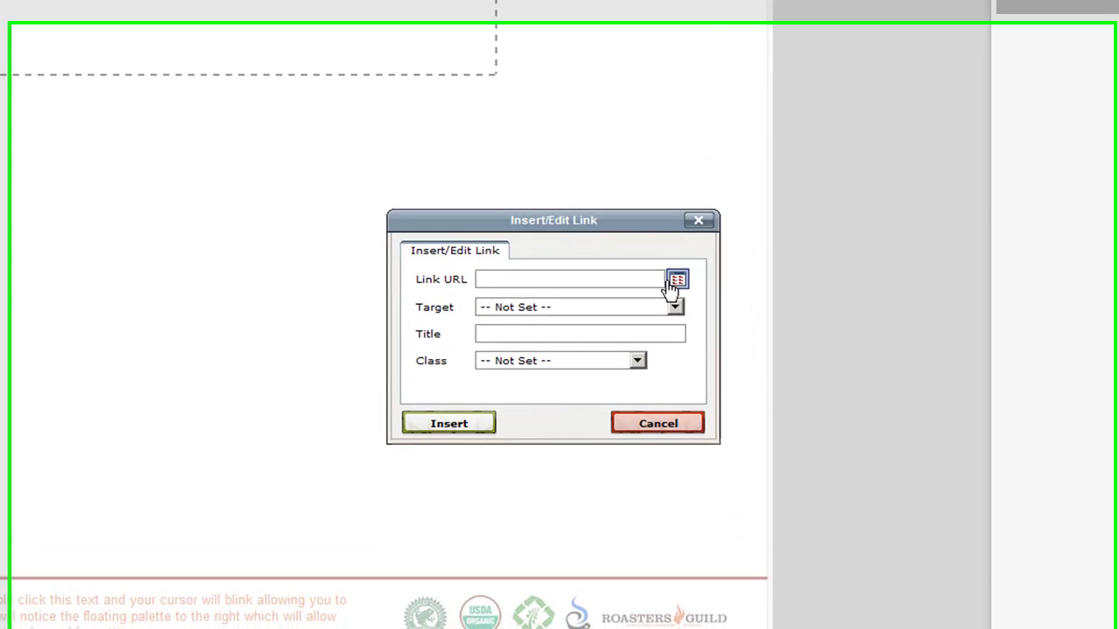
pyautogui.click(675, 282)
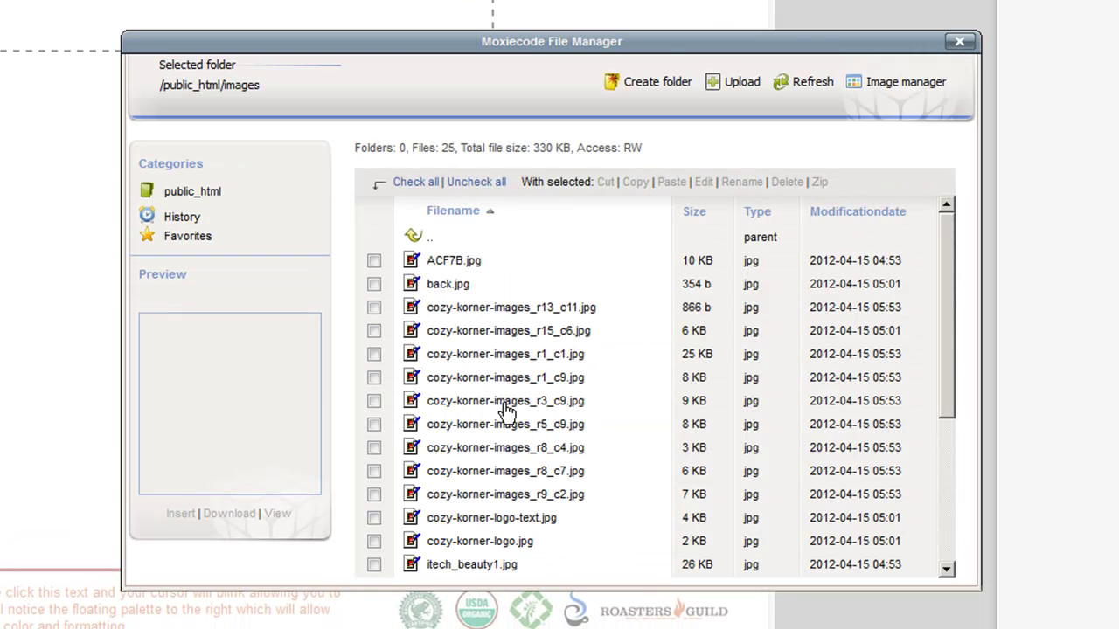
pyautogui.click(194, 196)
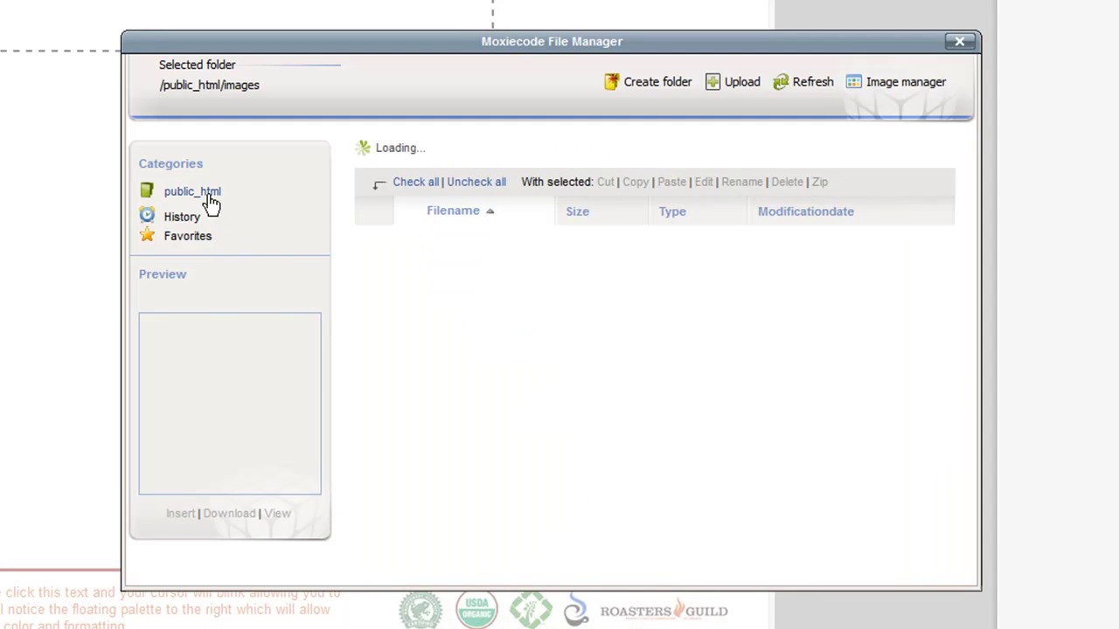
pyautogui.scroll(-4, 560, 280)
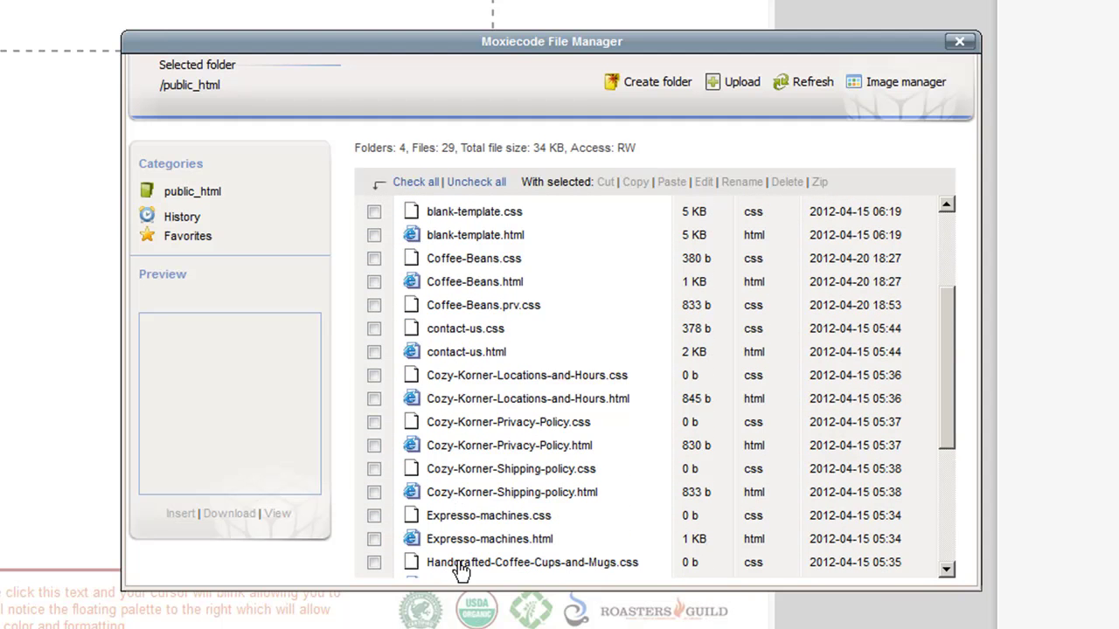
pyautogui.scroll(-4, 600, 373)
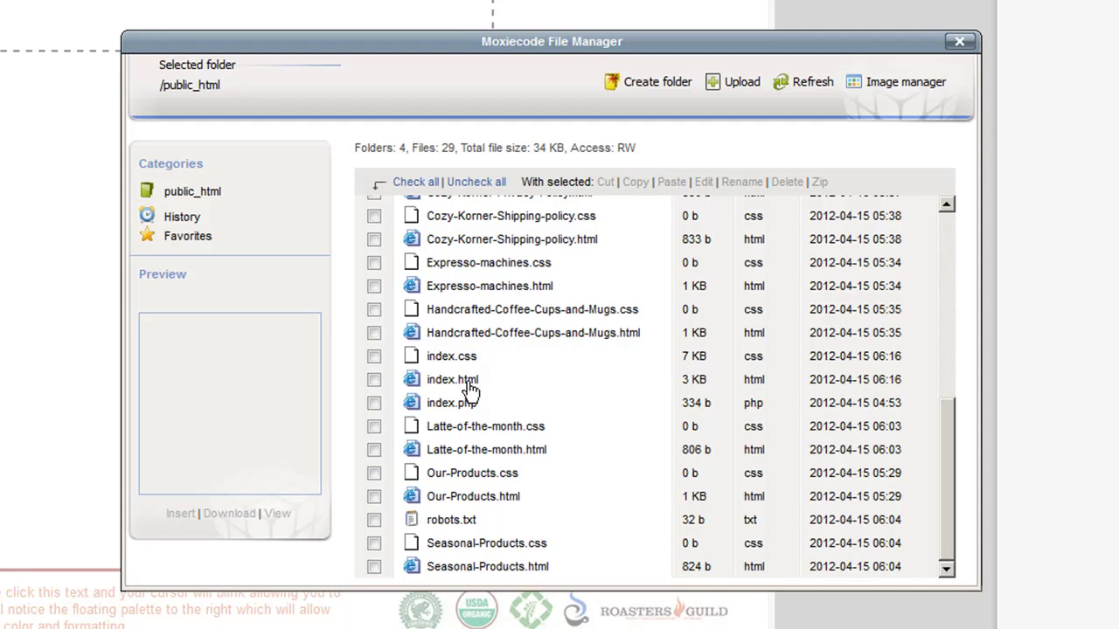
pyautogui.click(373, 383)
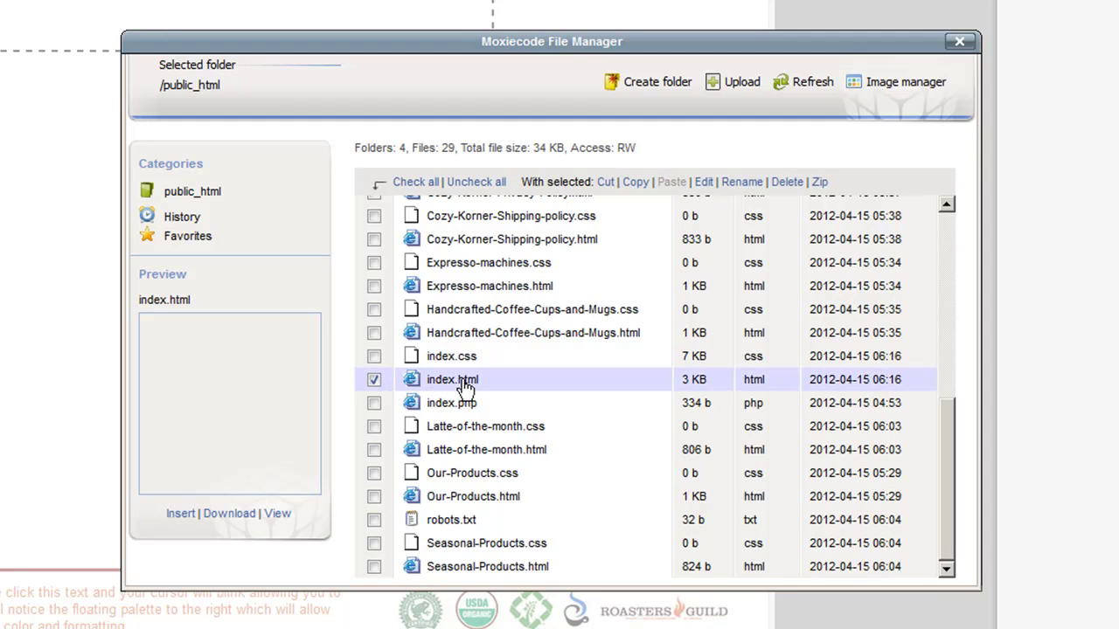
pyautogui.click(178, 514)
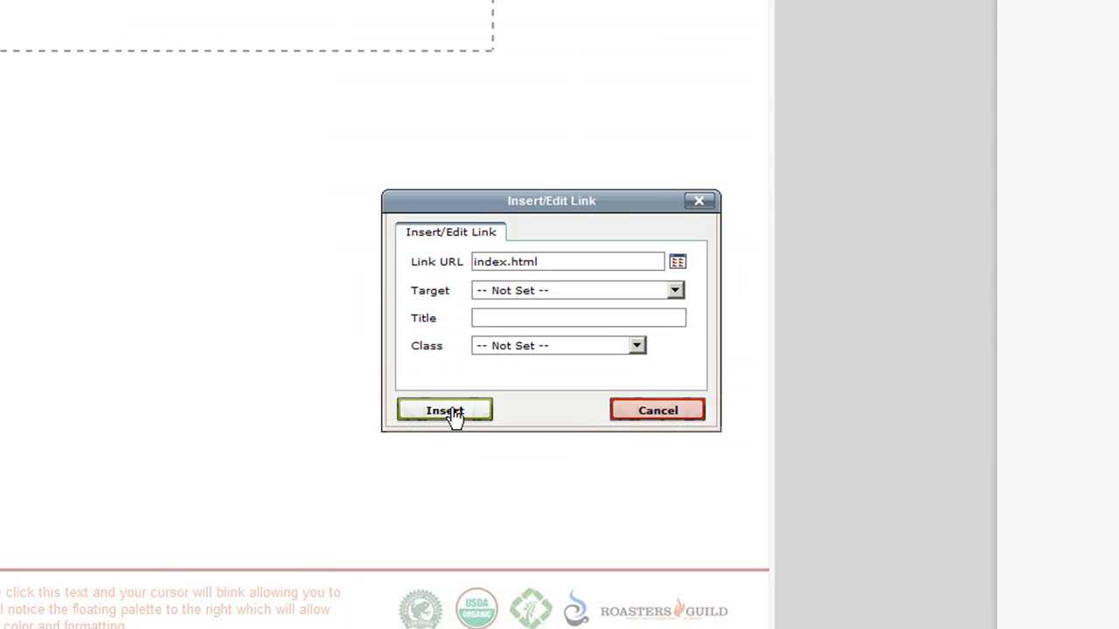
pyautogui.click(445, 411)
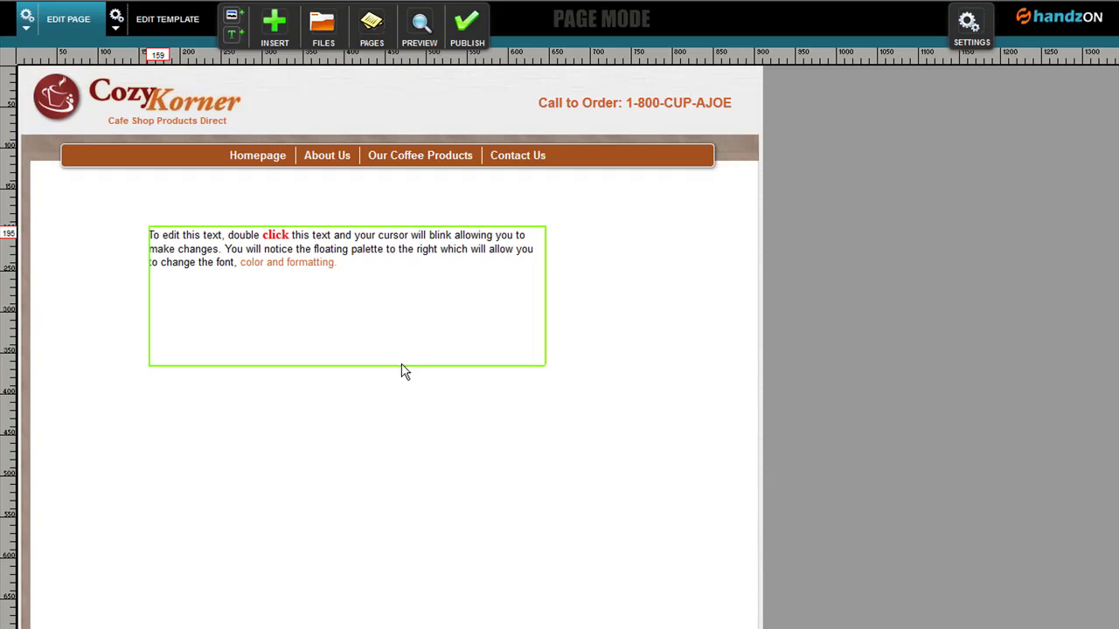
# Add a line with a first name and "was here" below the paragraph, formatted bold in Verdana, size 5 (24 px)
pyautogui.doubleClick(397, 297)
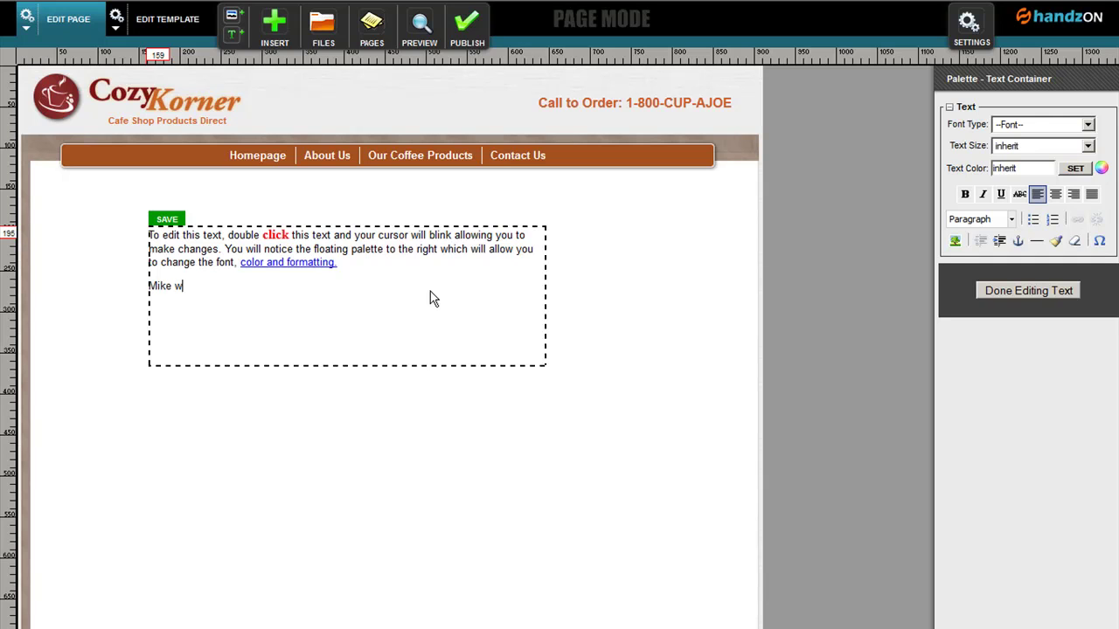
pyautogui.tripleClick(204, 291)
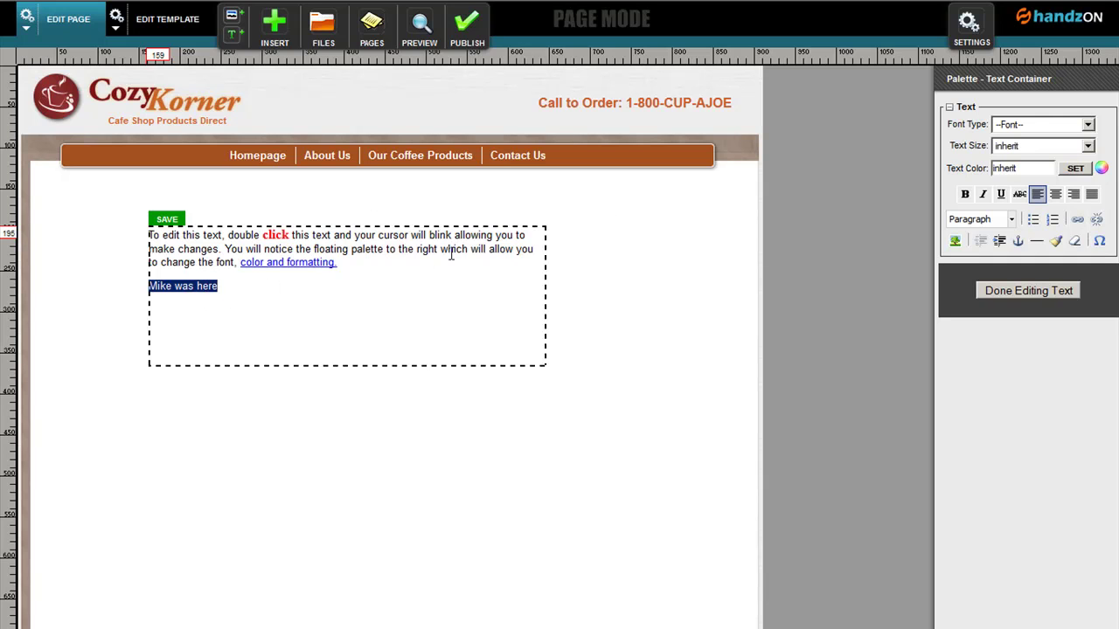
pyautogui.click(1057, 145)
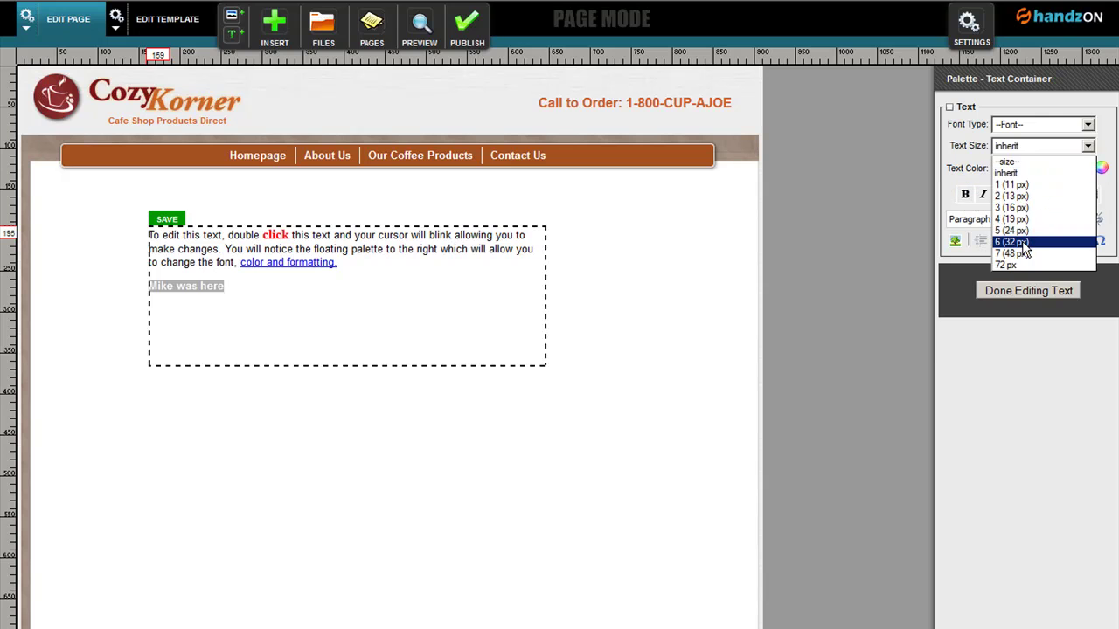
pyautogui.click(1014, 231)
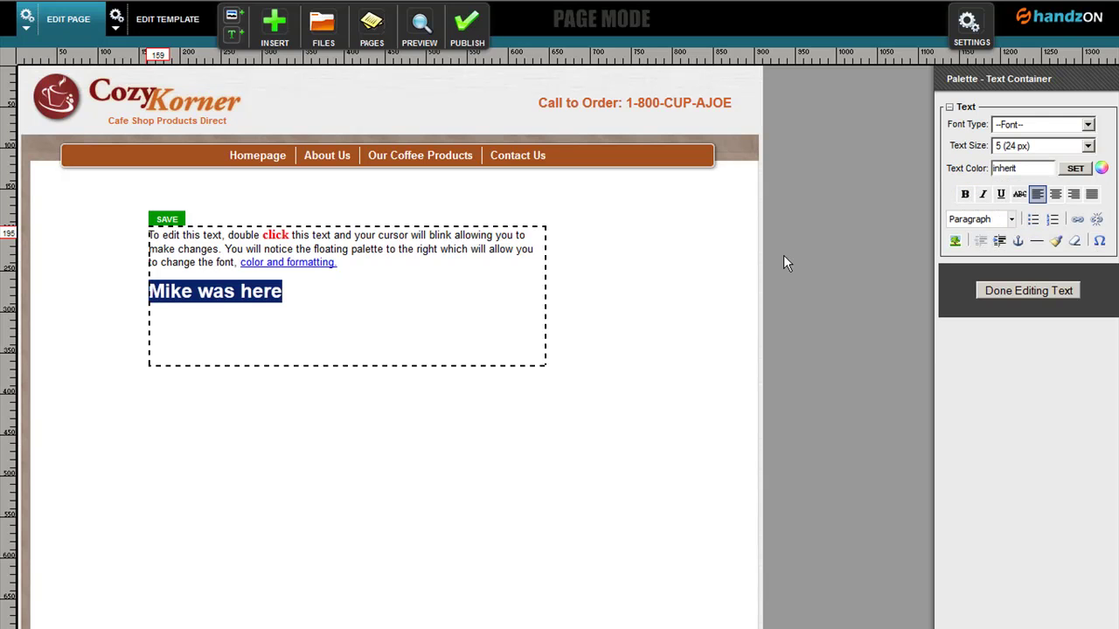
pyautogui.click(1037, 130)
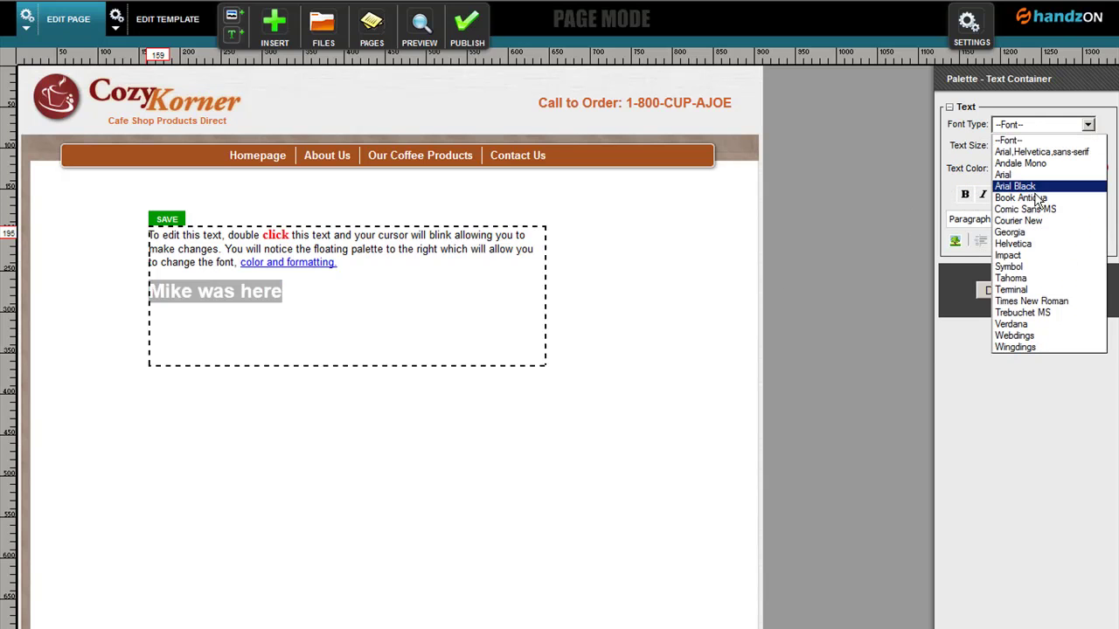
pyautogui.click(1028, 326)
pyautogui.click(232, 451)
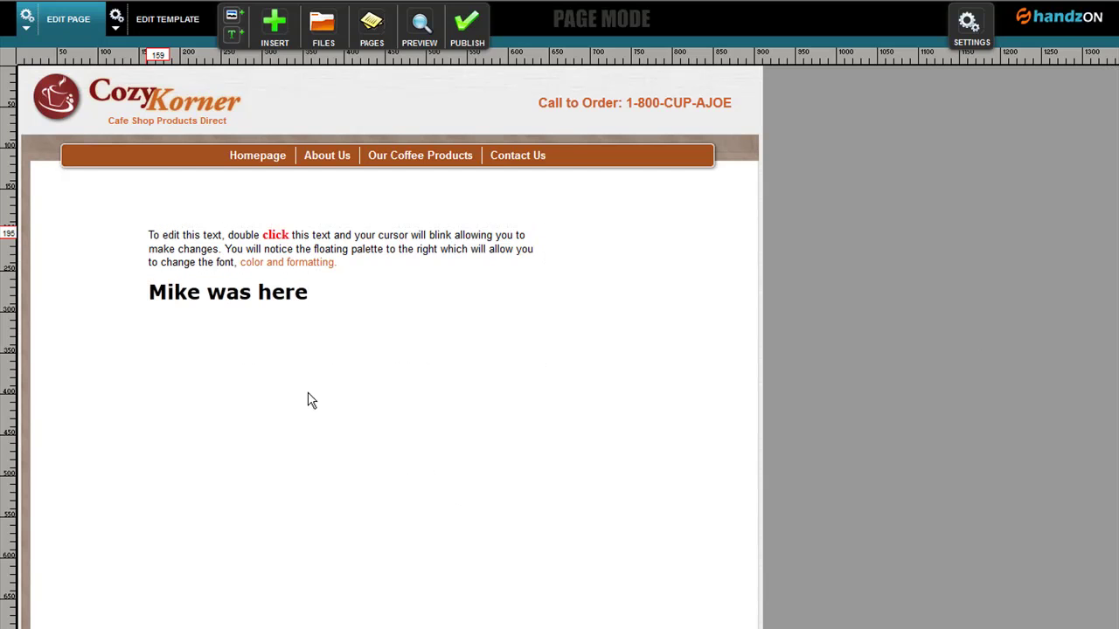
# Move the text container to about left 76, top 251, make it narrower, and deselect it
pyautogui.moveTo(378, 262); pyautogui.dragTo(445, 268)
pyautogui.moveTo(330, 293); pyautogui.dragTo(307, 317)
pyautogui.moveTo(473, 407); pyautogui.dragTo(421, 390)
pyautogui.moveTo(352, 395); pyautogui.dragTo(420, 384)
pyautogui.click(538, 435)
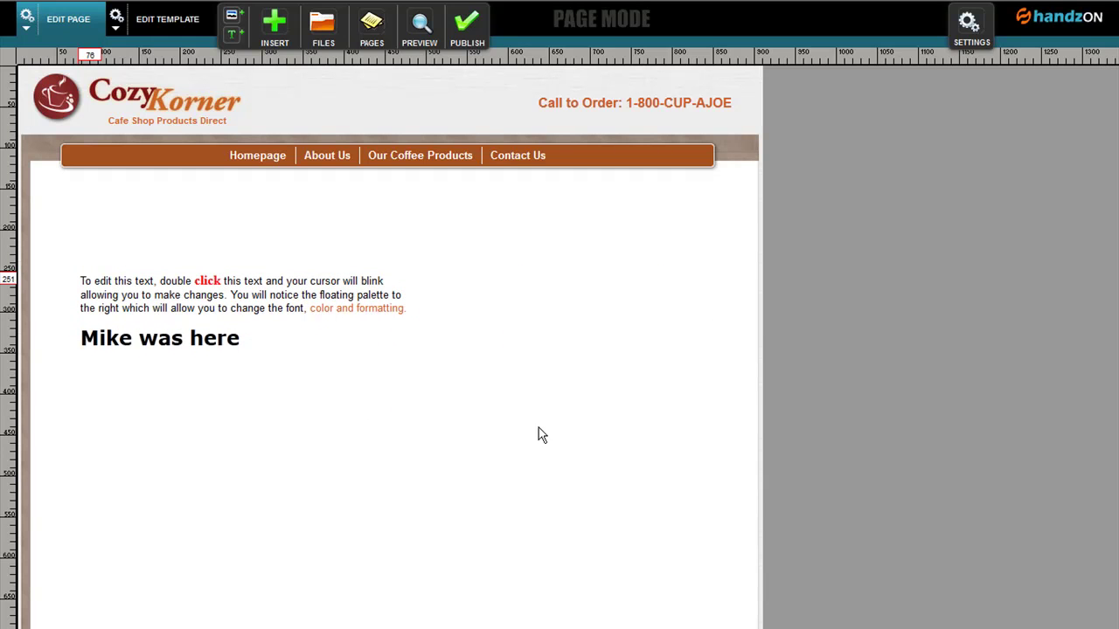
# Insert a heading element and place it just above the text container, at about left 77, top 213
pyautogui.click(275, 26)
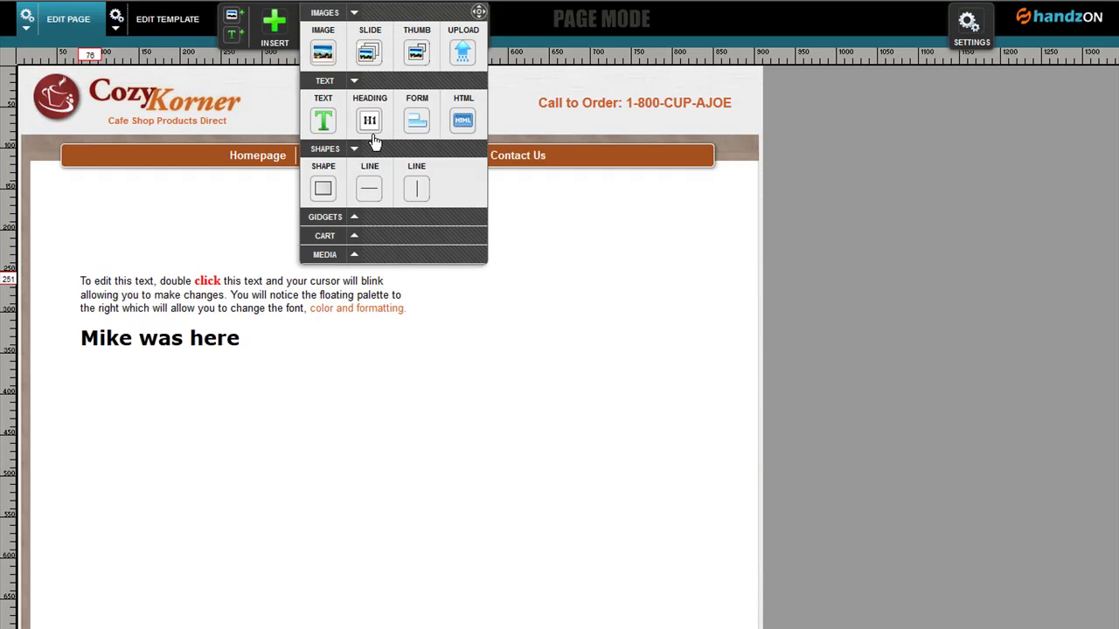
pyautogui.click(373, 138)
pyautogui.moveTo(221, 200); pyautogui.dragTo(269, 274)
pyautogui.click(302, 452)
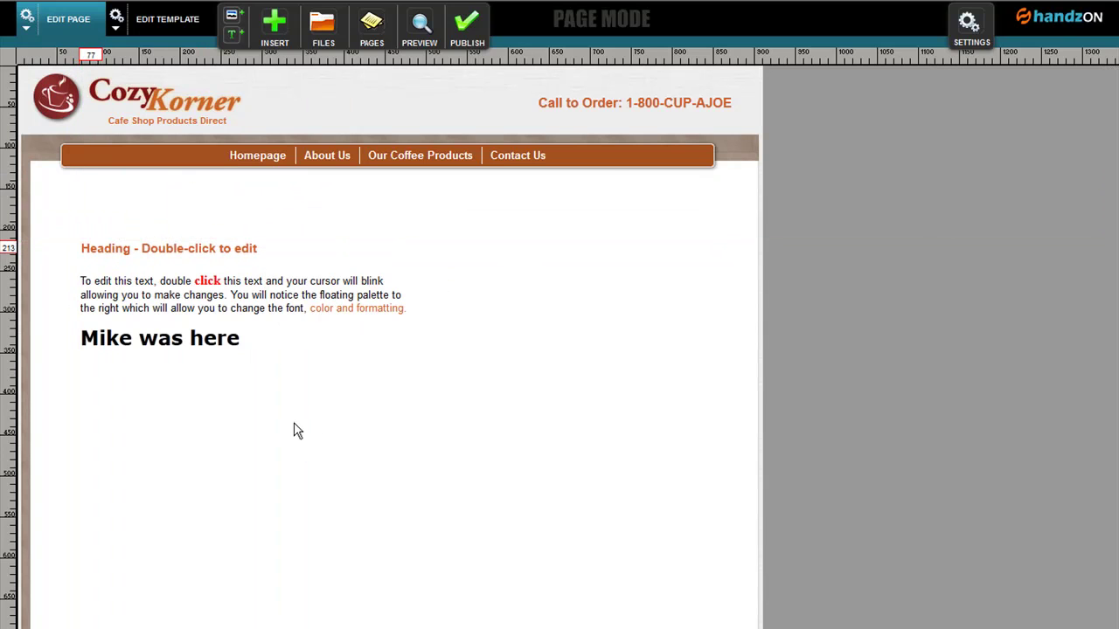
# Examine the heading levels available as the type of the new heading
pyautogui.click(225, 252)
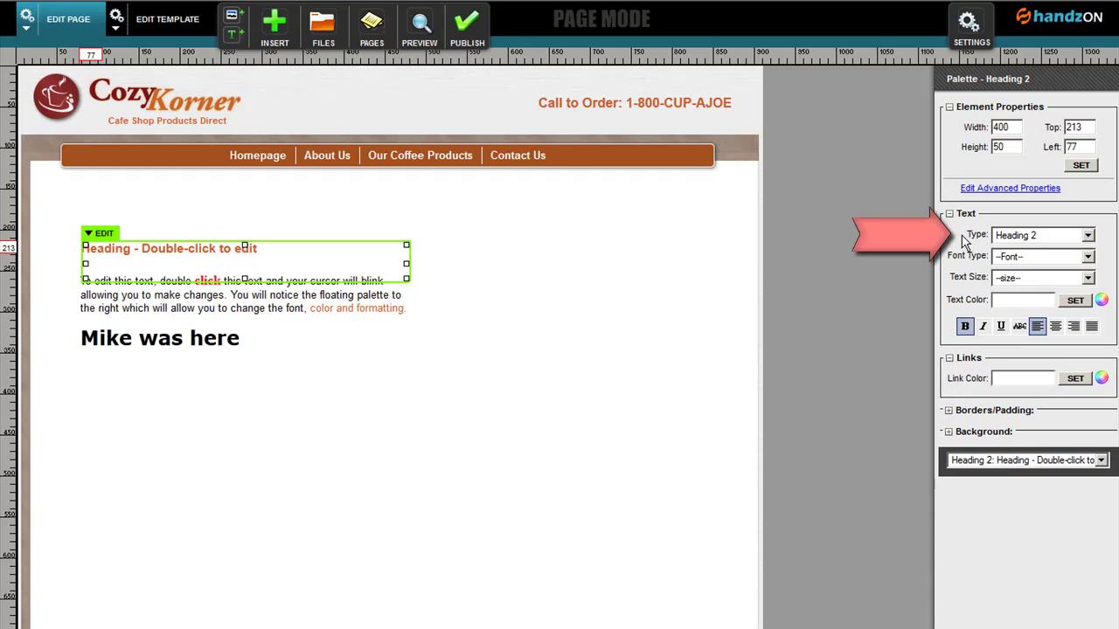
pyautogui.click(1034, 239)
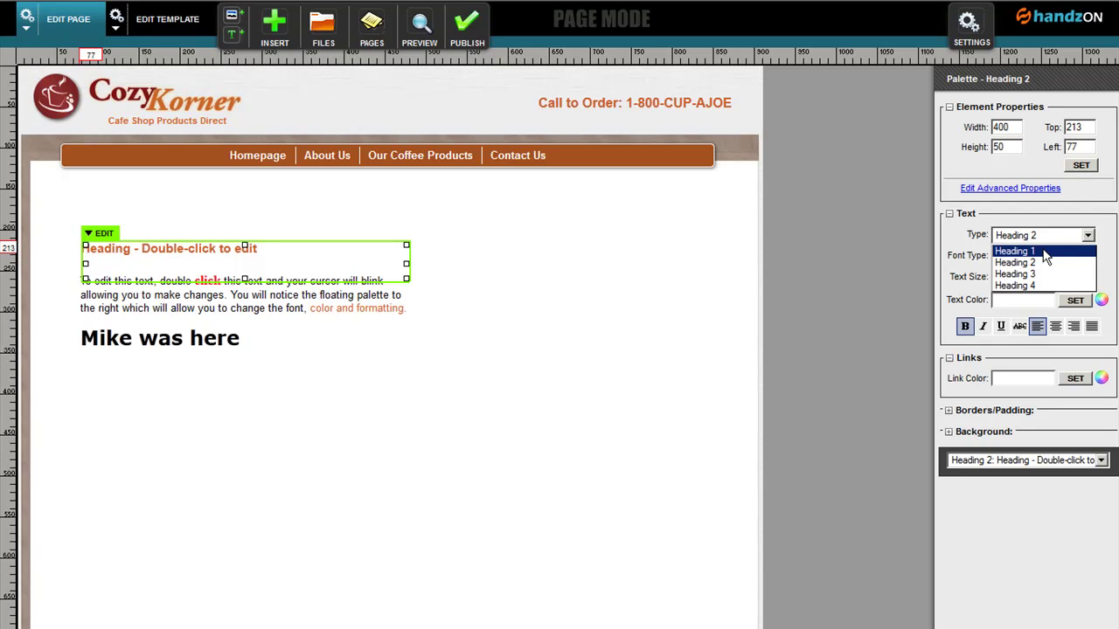
pyautogui.click(364, 261)
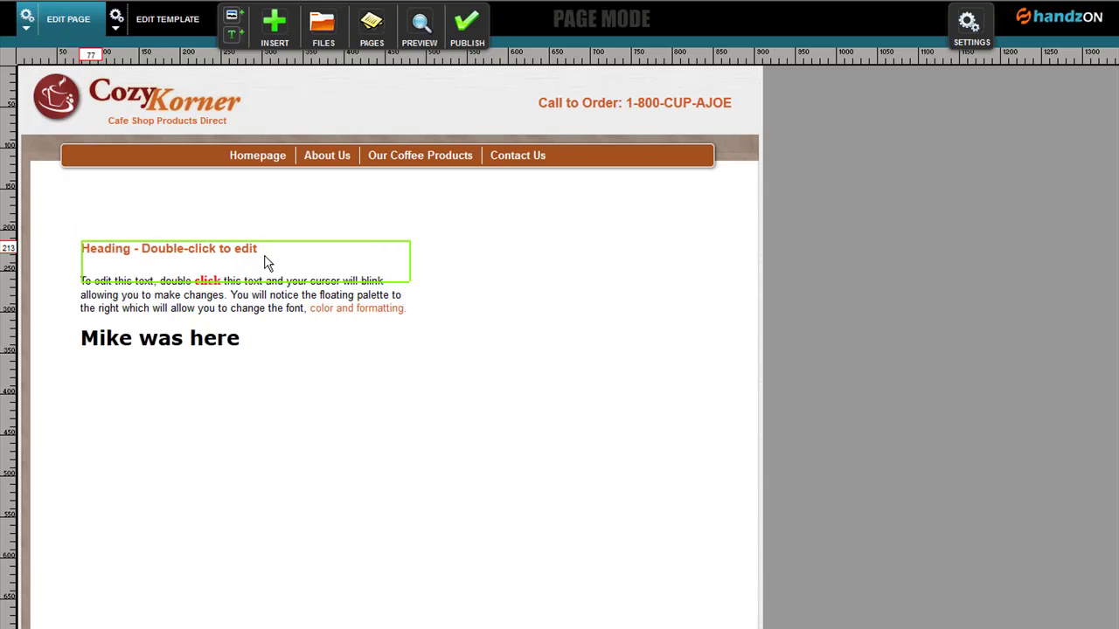
# Move the heading up to about left 84, top 154, and replace its text with "Tutorial for learning"
pyautogui.moveTo(267, 259); pyautogui.dragTo(272, 214)
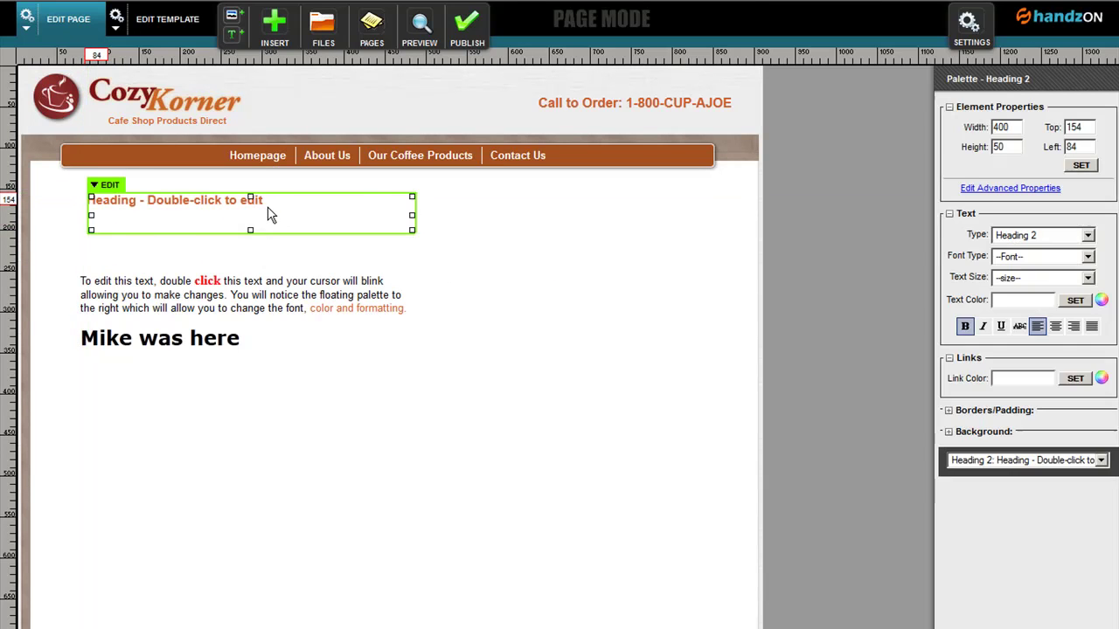
pyautogui.doubleClick(273, 213)
pyautogui.write('Tutorial for learning')
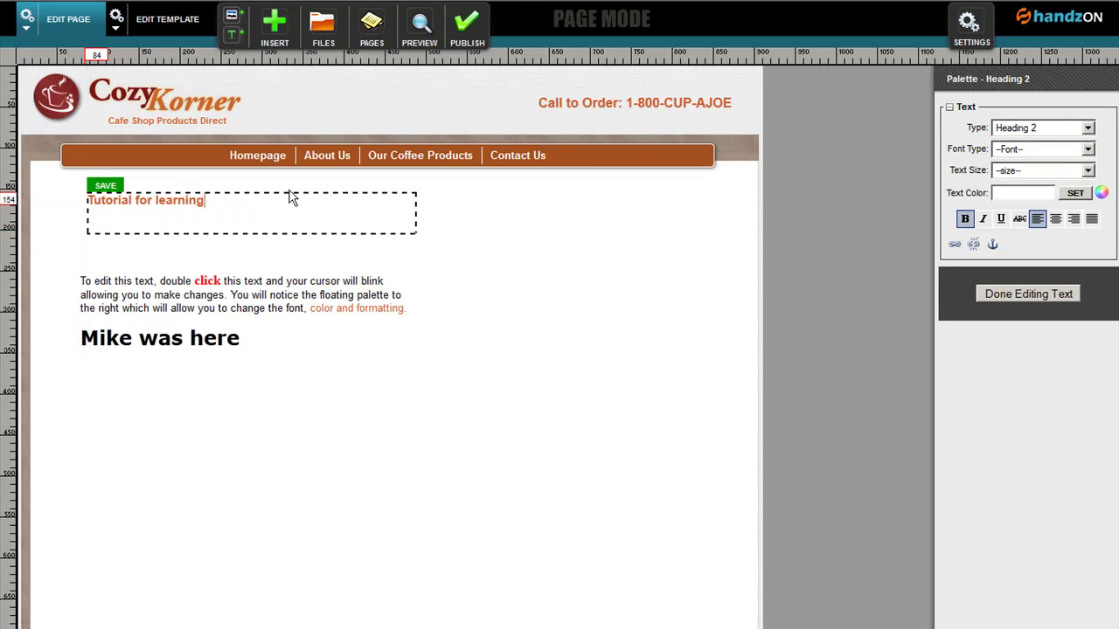
pyautogui.click(507, 268)
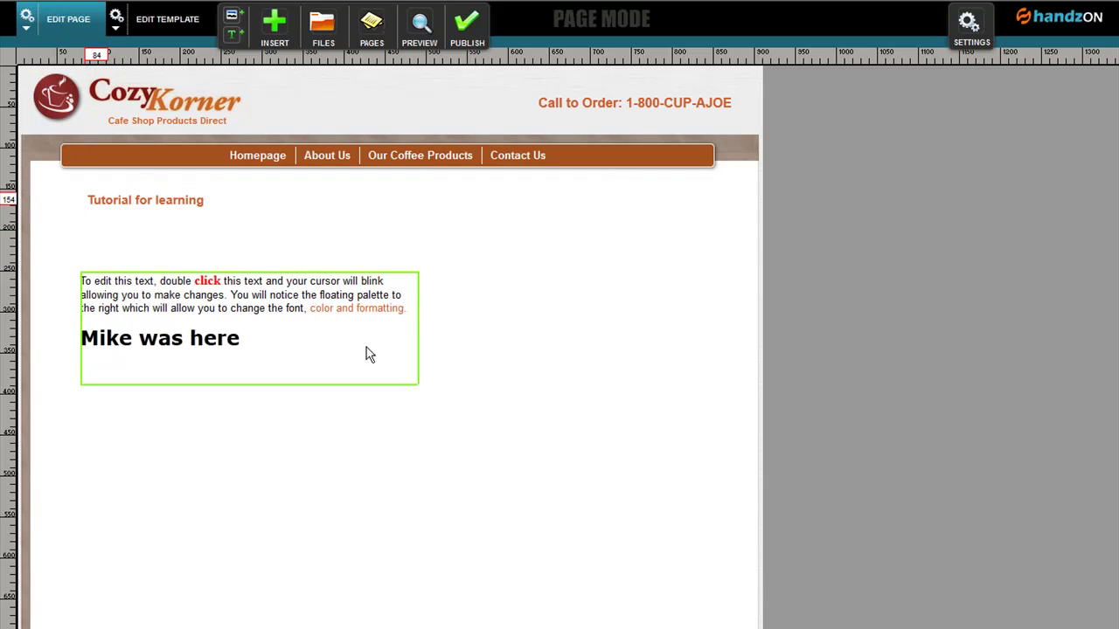
# Move the text container up directly beneath the heading, and change the "Tutorial for learning" heading's type to Heading 1
pyautogui.moveTo(299, 320); pyautogui.dragTo(305, 274)
pyautogui.click(193, 201)
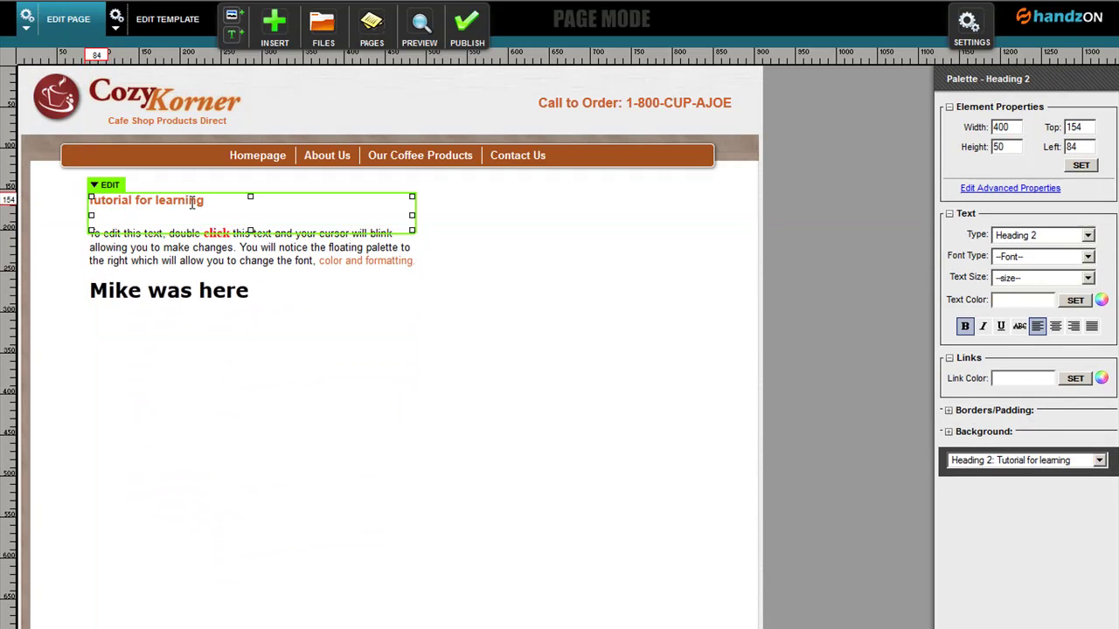
pyautogui.click(1042, 235)
pyautogui.click(1038, 248)
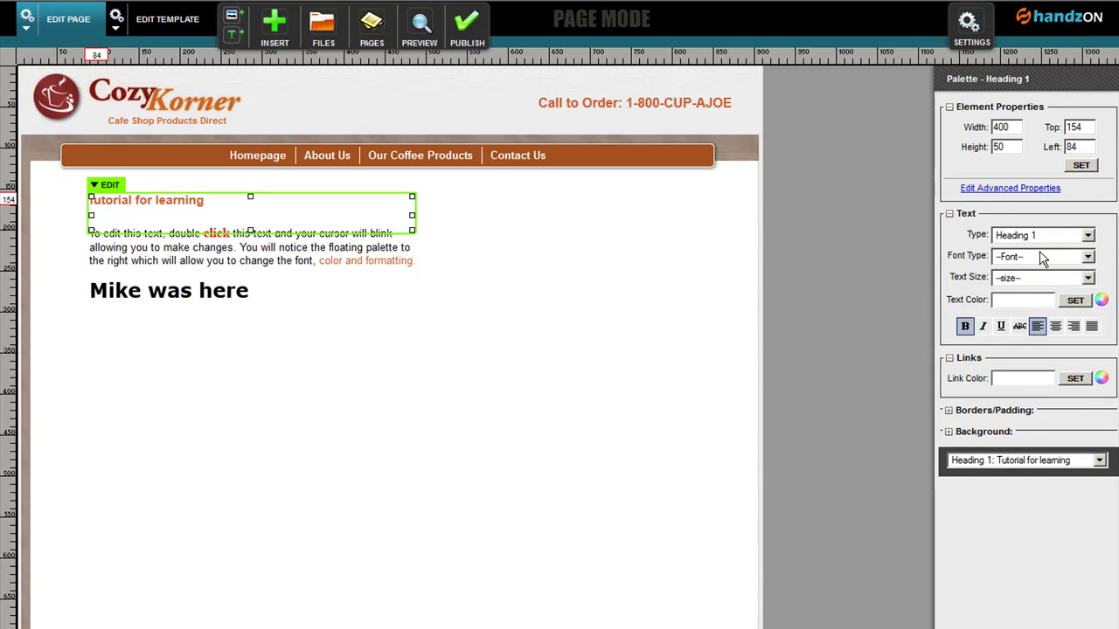
pyautogui.click(532, 367)
pyautogui.click(374, 224)
pyautogui.click(340, 376)
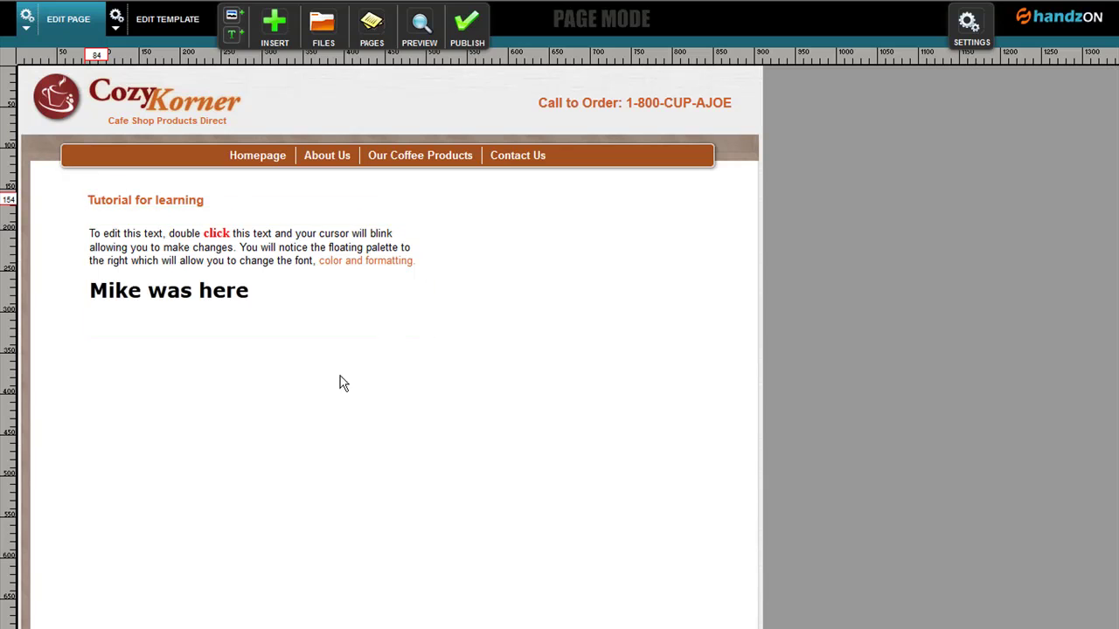